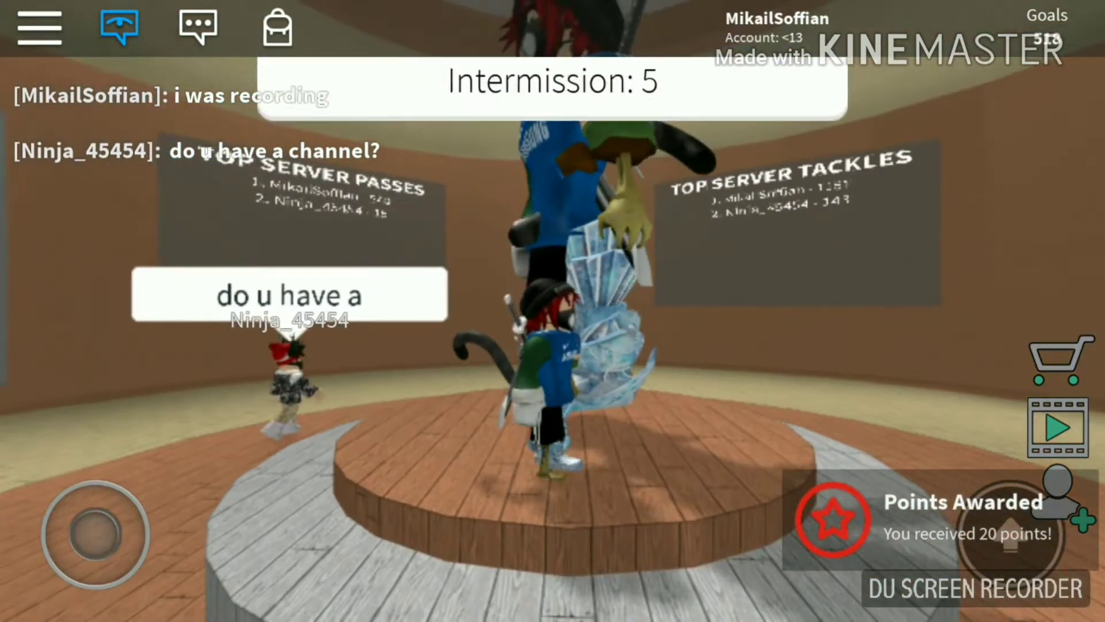
Step: Answer 'yes' in chat when the other player asks about having a channel
click(173, 233)
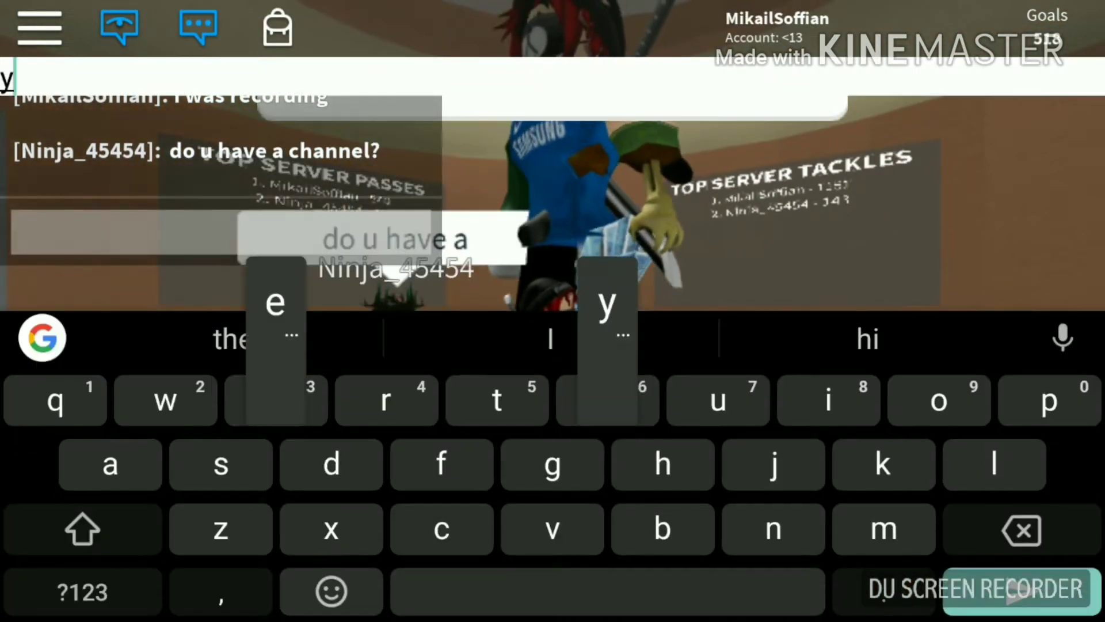
text(yes)
key(Return)
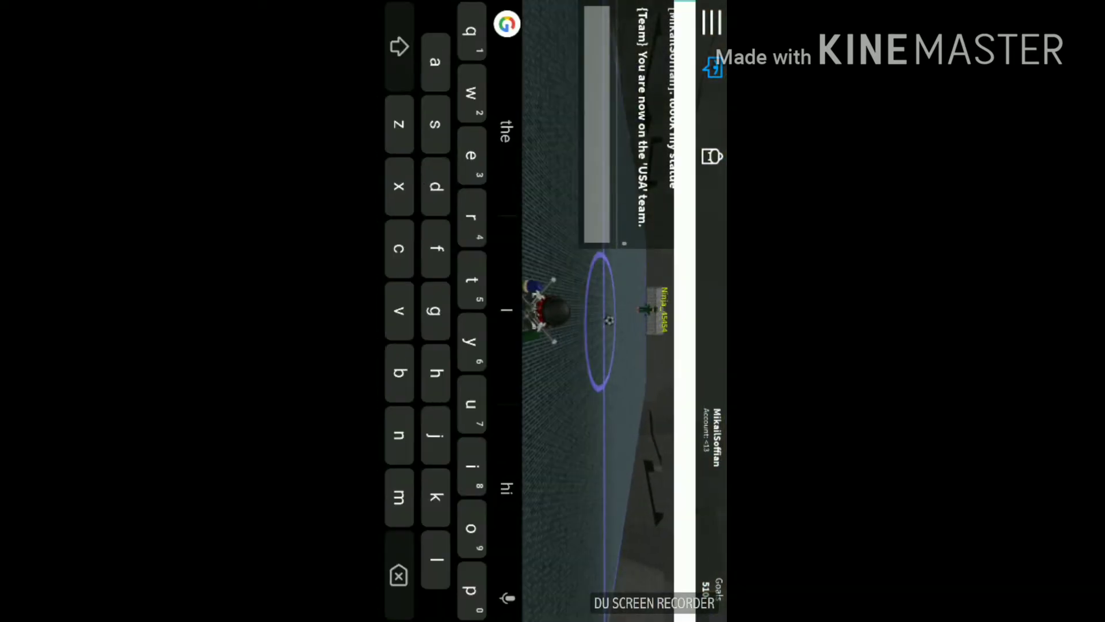
text(hi)
Step: Send 'hi' to the other player in the match chat
key(Return)
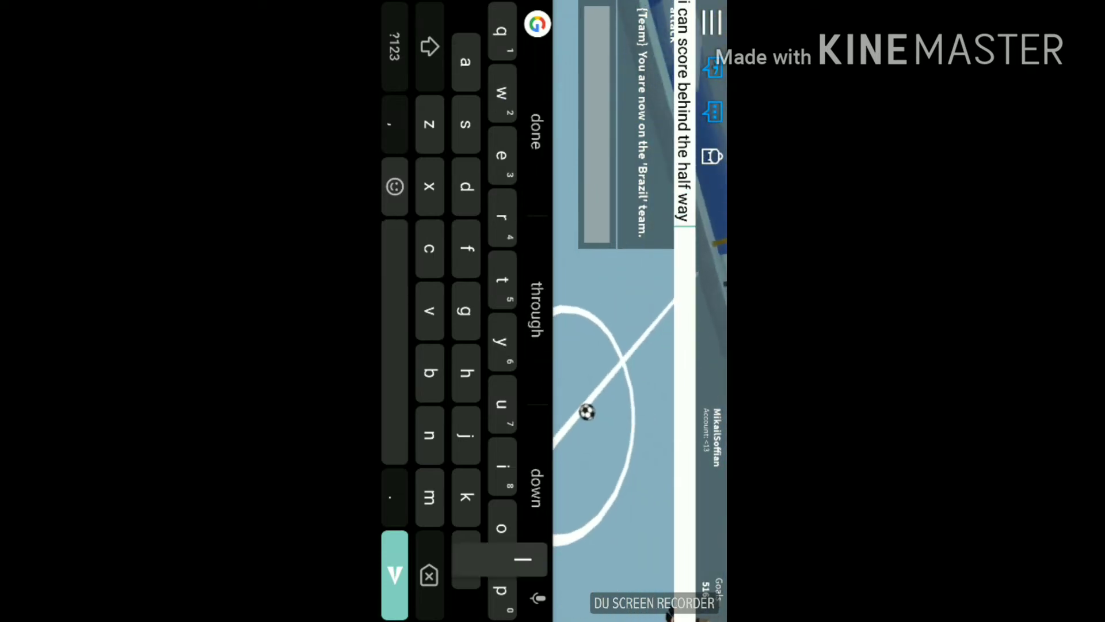
text(line)
Step: Send the chat message about scoring past halfway and begin another message
key(Return)
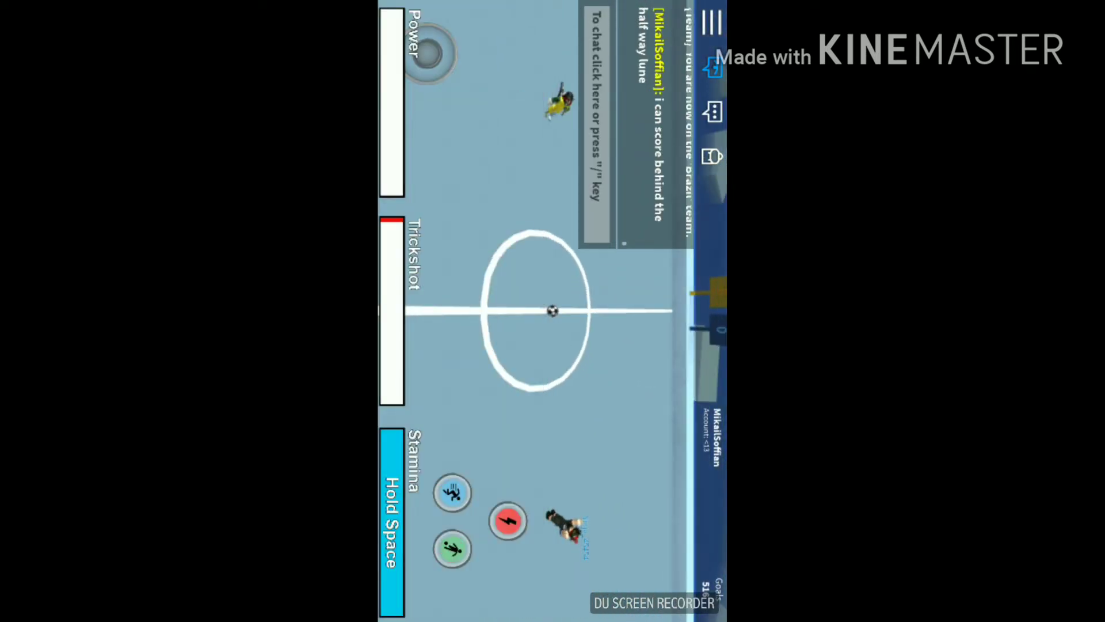
click(595, 121)
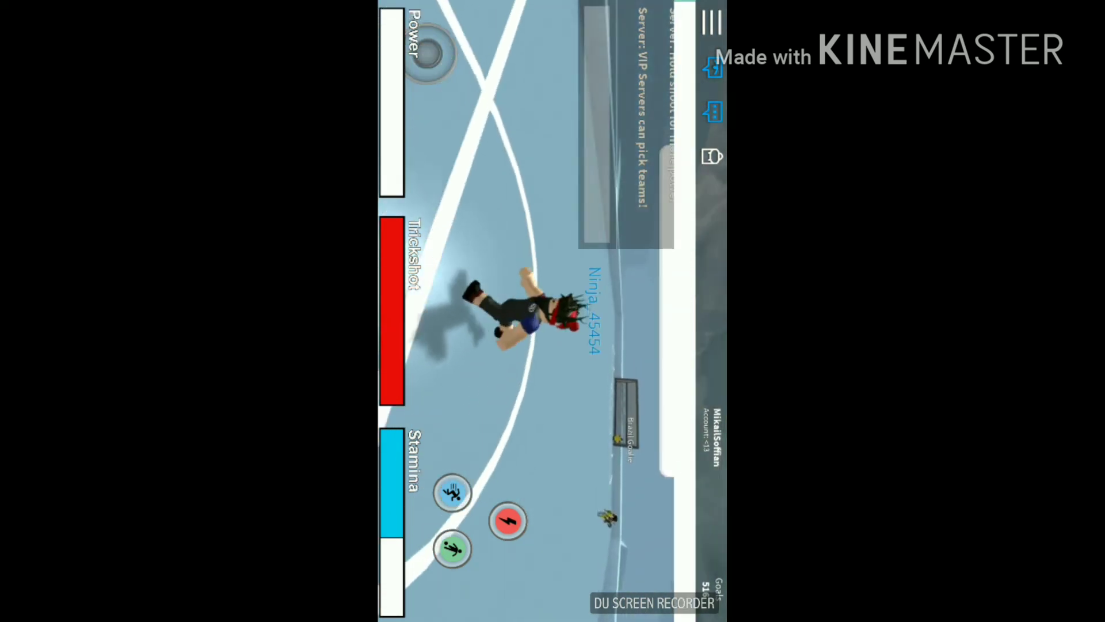
Step: Post 'great goal', run across the pitch, then post 'gg' in chat
click(712, 111)
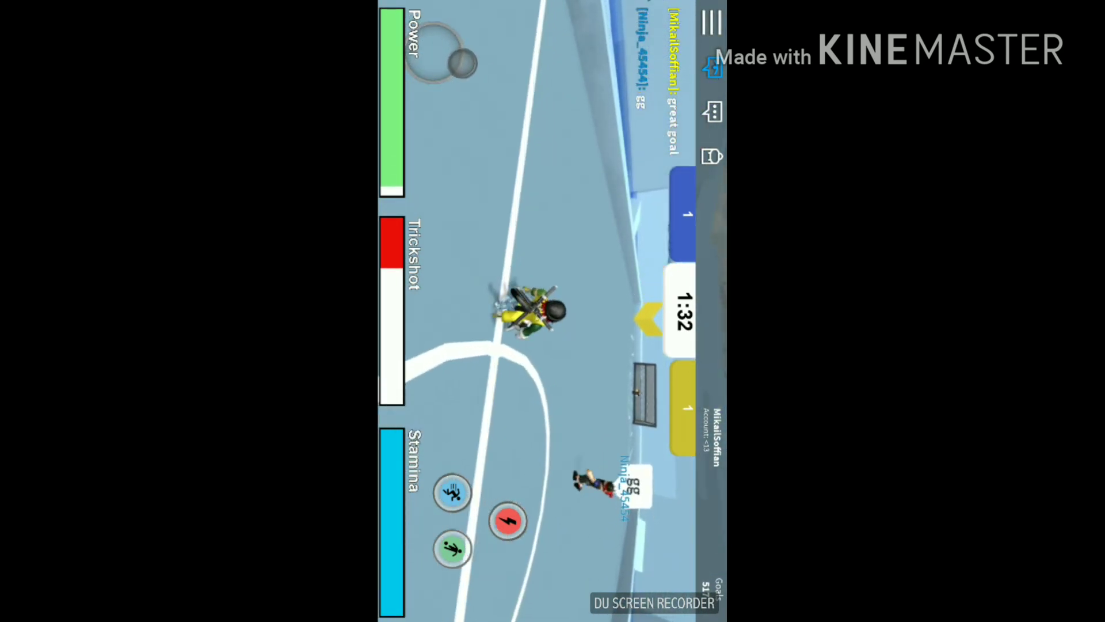
drag(463, 59, 420, 79)
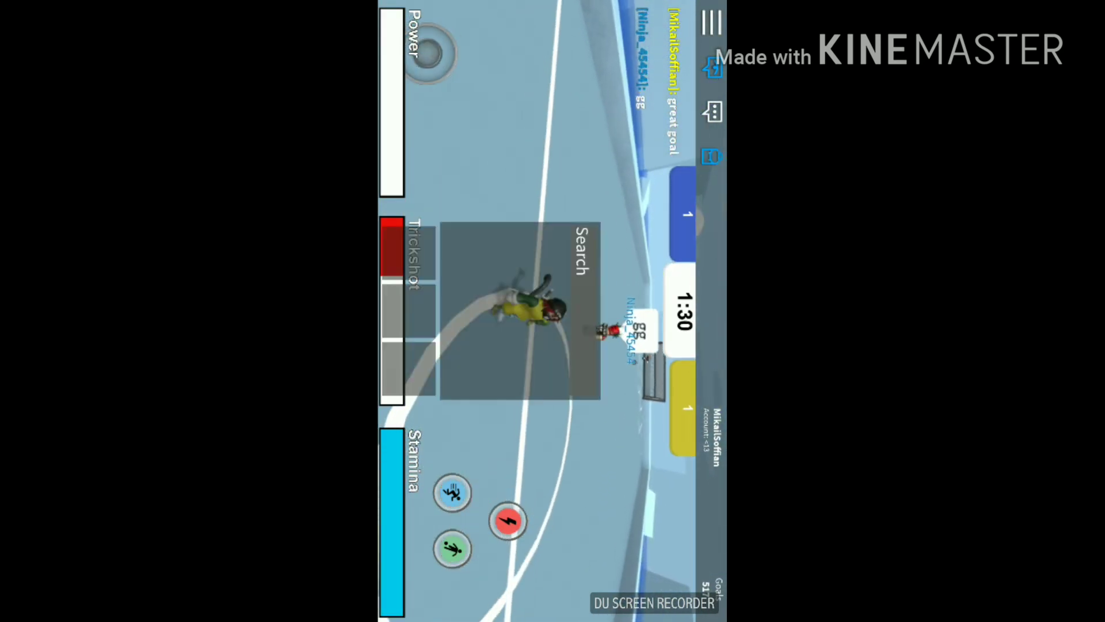
click(712, 111)
text(gg)
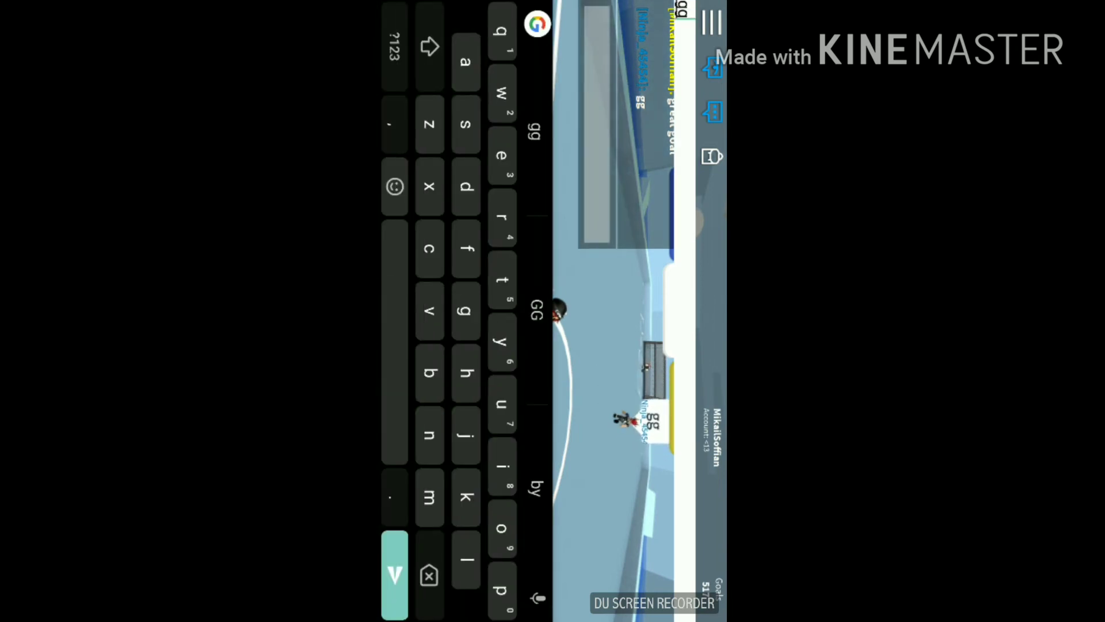
key(Return)
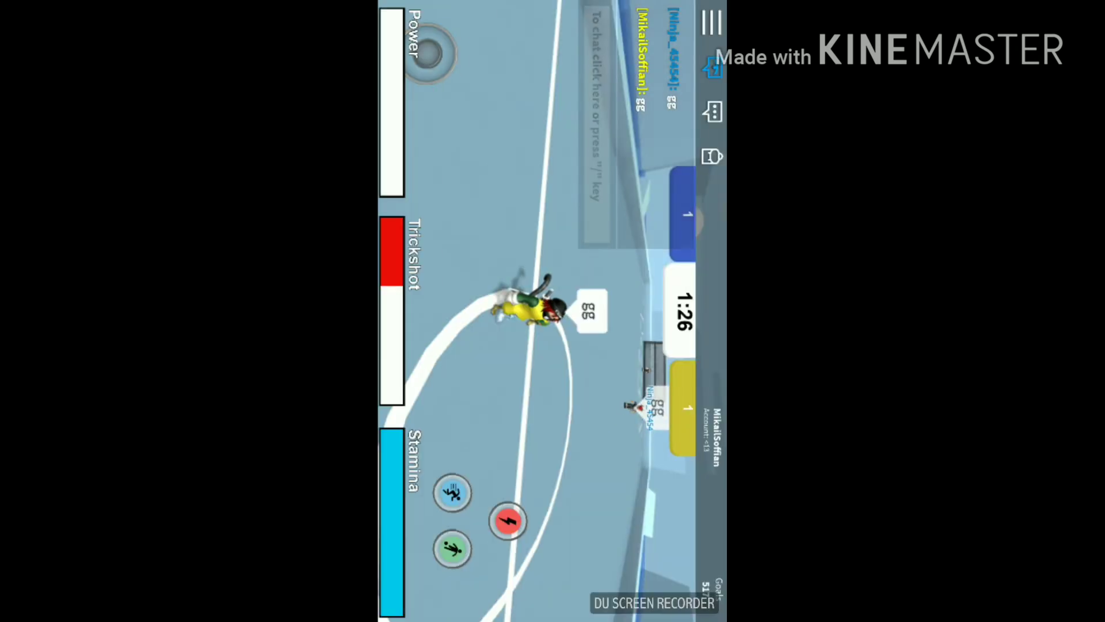
Step: Dribble toward the far goal and shoot from 15.10 to make it 2–1
mouse_move(438, 52)
mouse_down()
mouse_move(425, 33)
mouse_move(467, 52)
mouse_up()
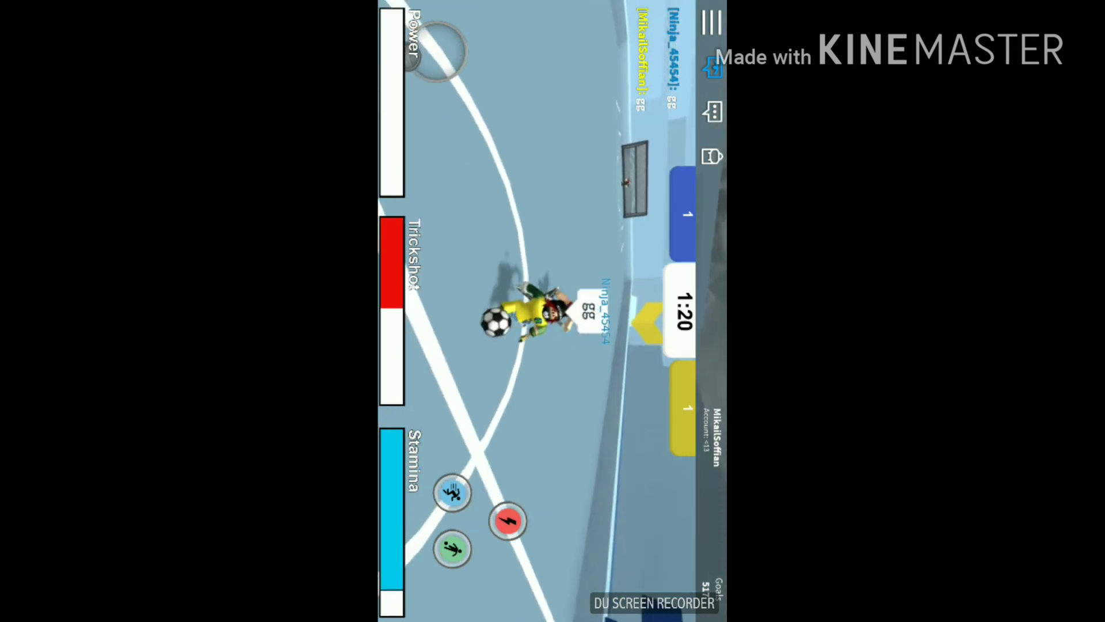
mouse_move(438, 52)
mouse_down()
mouse_move(429, 23)
mouse_move(454, 27)
mouse_up()
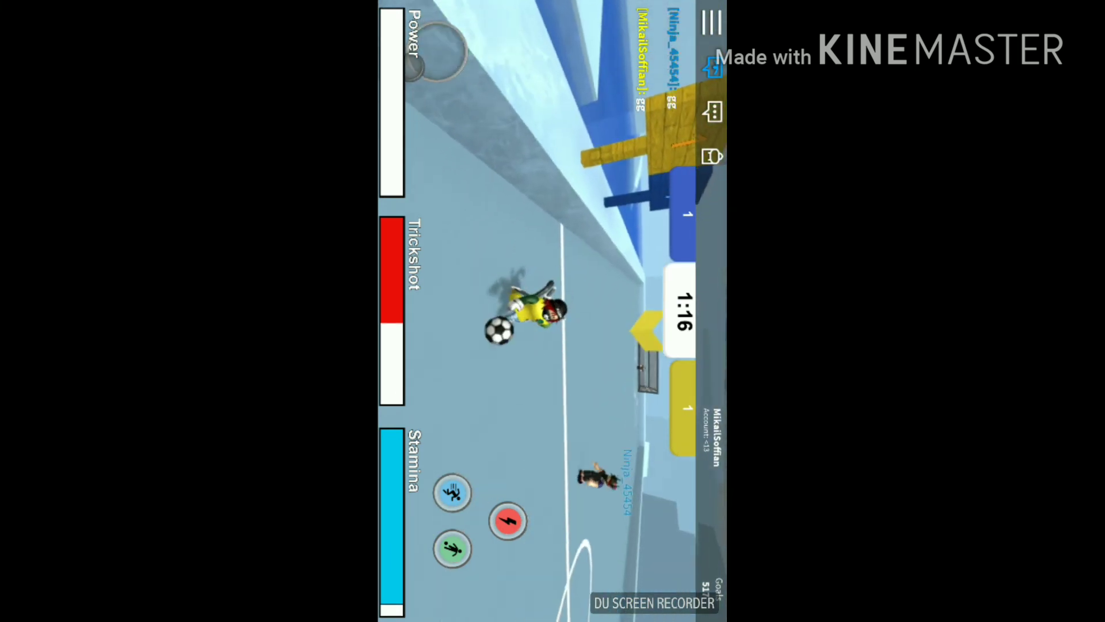
drag(454, 28, 466, 43)
click(453, 547)
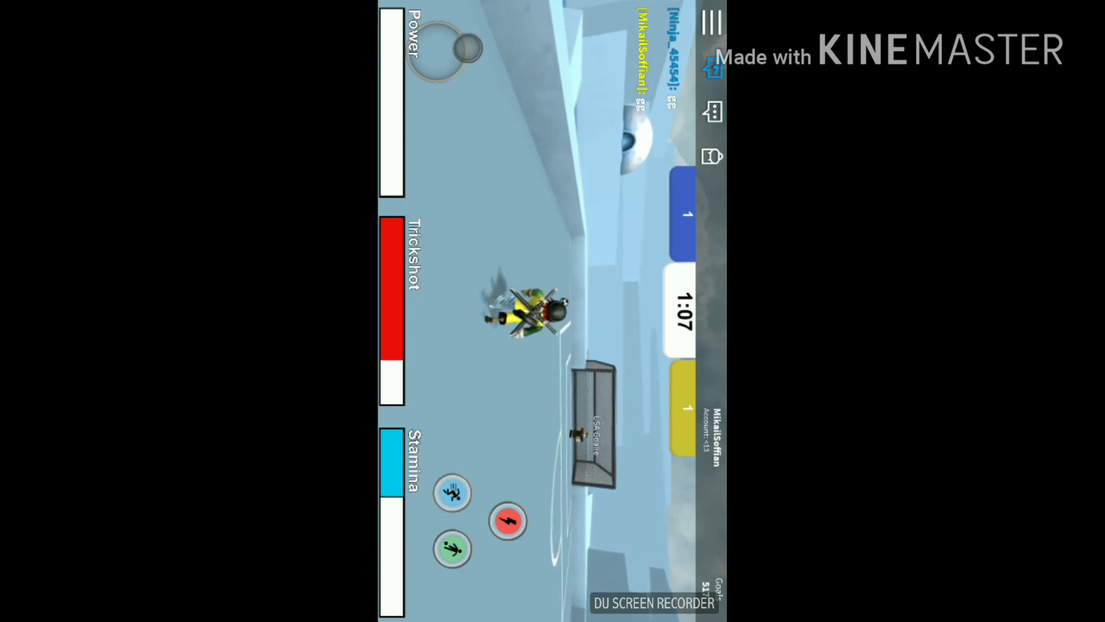
mouse_move(468, 47)
mouse_down()
mouse_move(466, 62)
mouse_move(429, 51)
mouse_up()
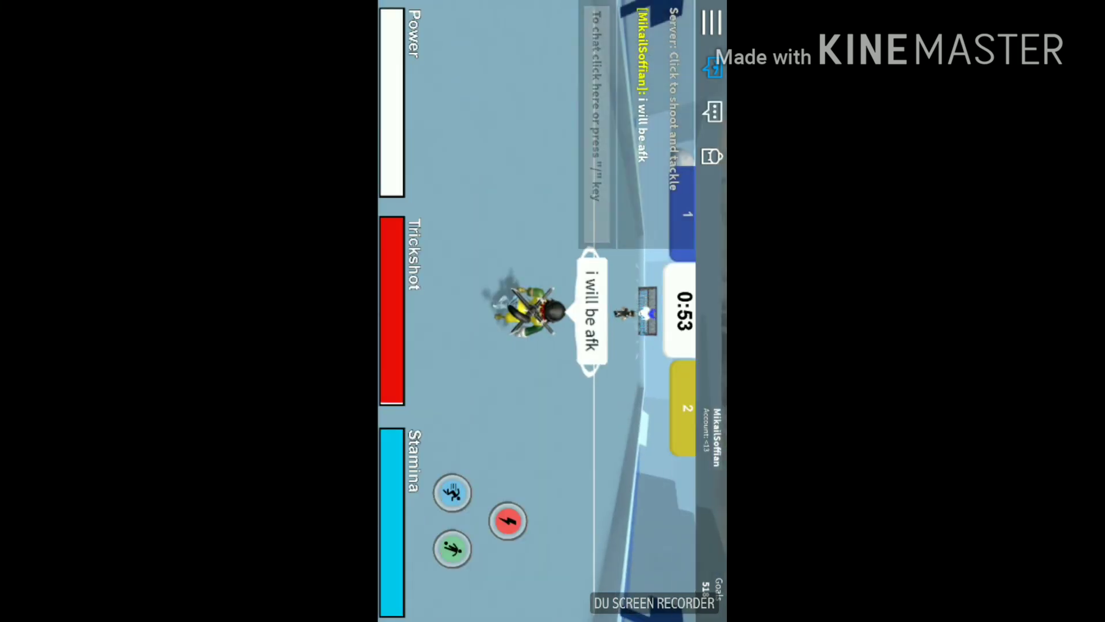
Step: Run the character across the field while the 'i will be afk' message gets a reply
mouse_move(440, 48)
mouse_down()
mouse_move(459, 26)
mouse_move(427, 19)
mouse_up()
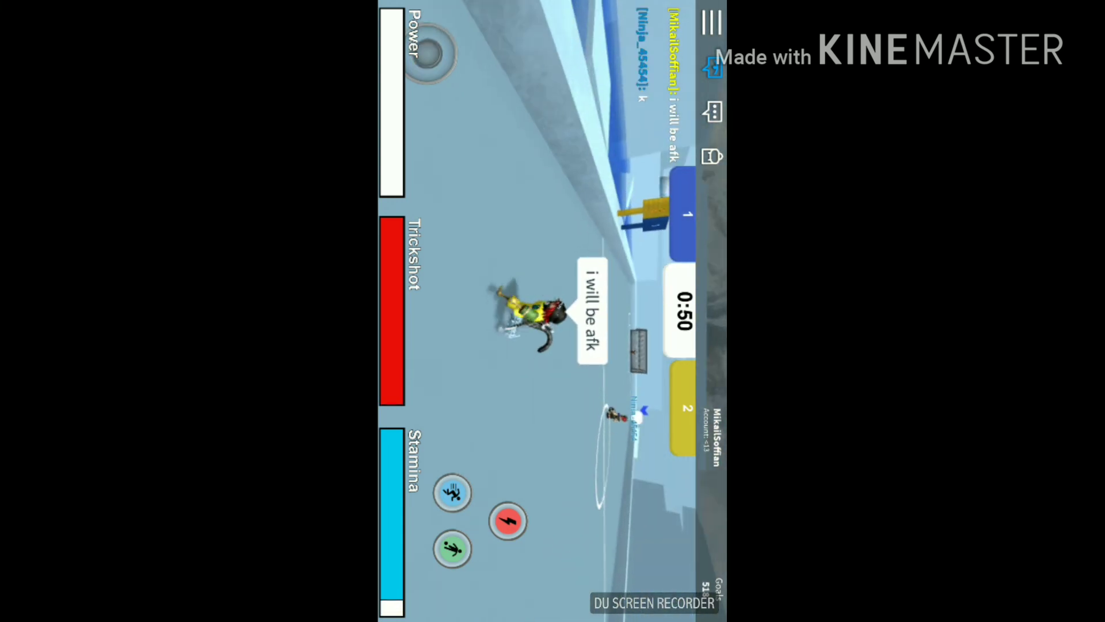
click(597, 126)
click(395, 562)
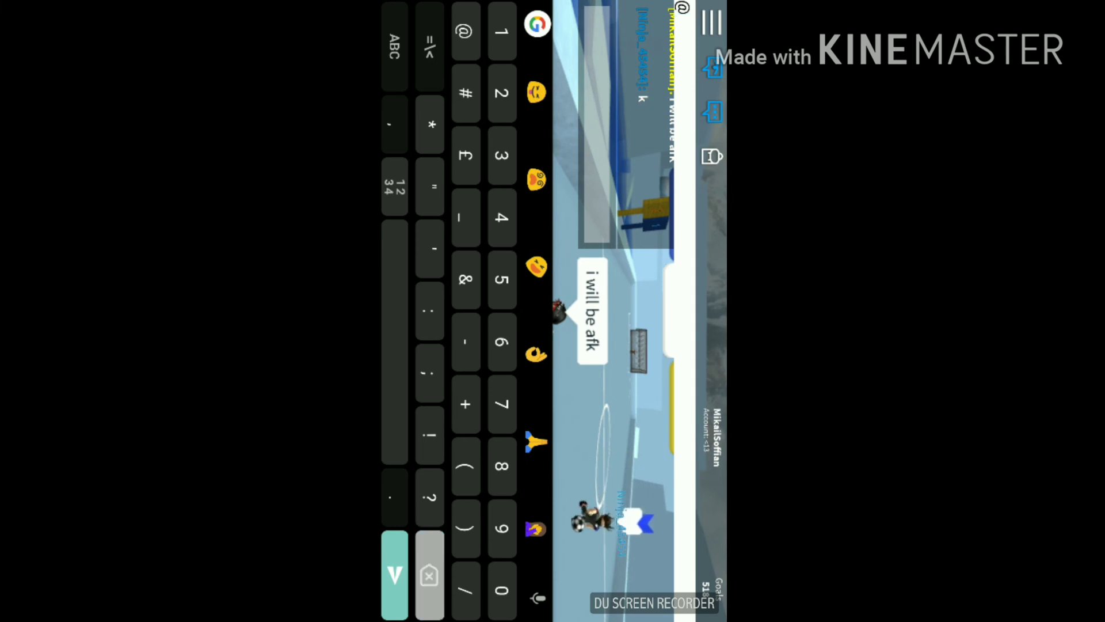
click(429, 48)
click(395, 48)
key(Escape)
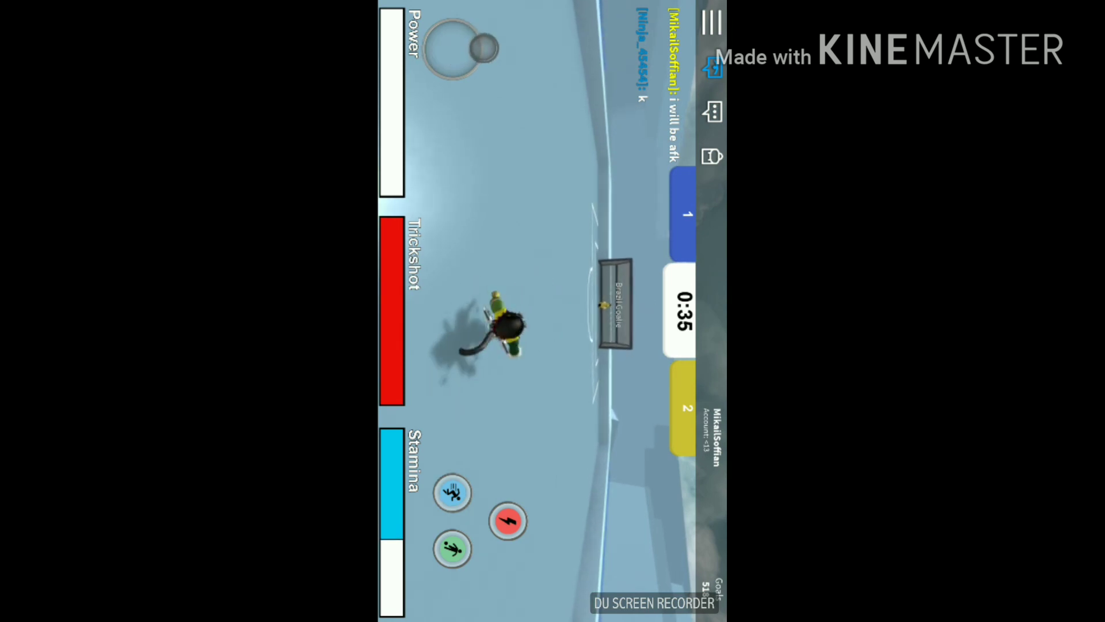
Step: Take the ball, fire a trickshot, then sprint upfield and turn toward the goal
drag(483, 51, 425, 57)
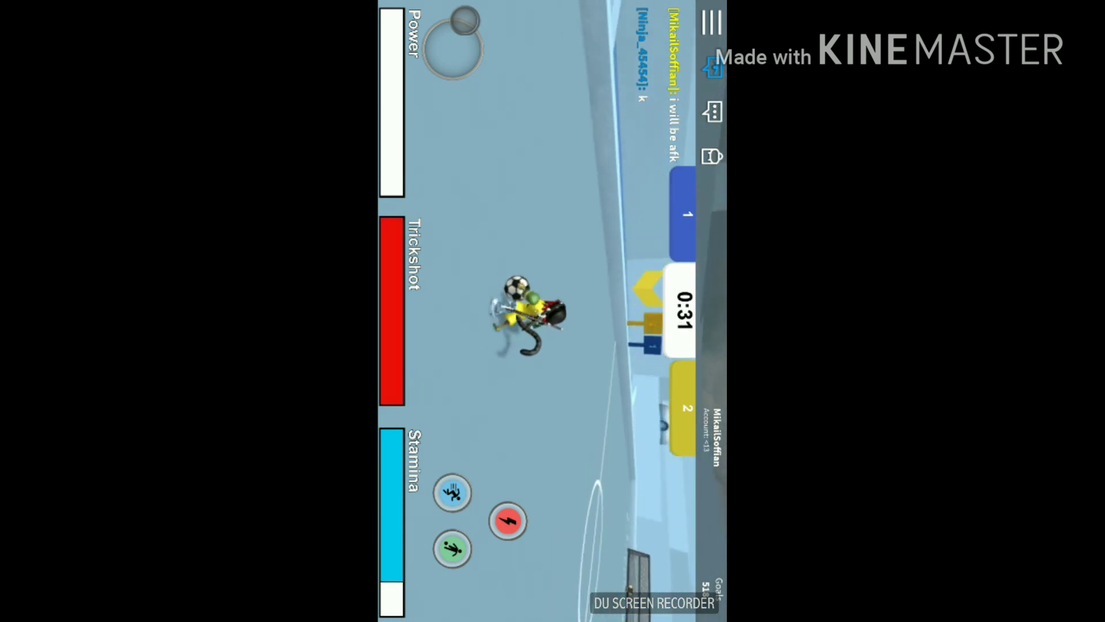
mouse_move(464, 20)
mouse_down()
mouse_move(484, 45)
mouse_move(434, 42)
mouse_move(484, 48)
mouse_up()
click(508, 521)
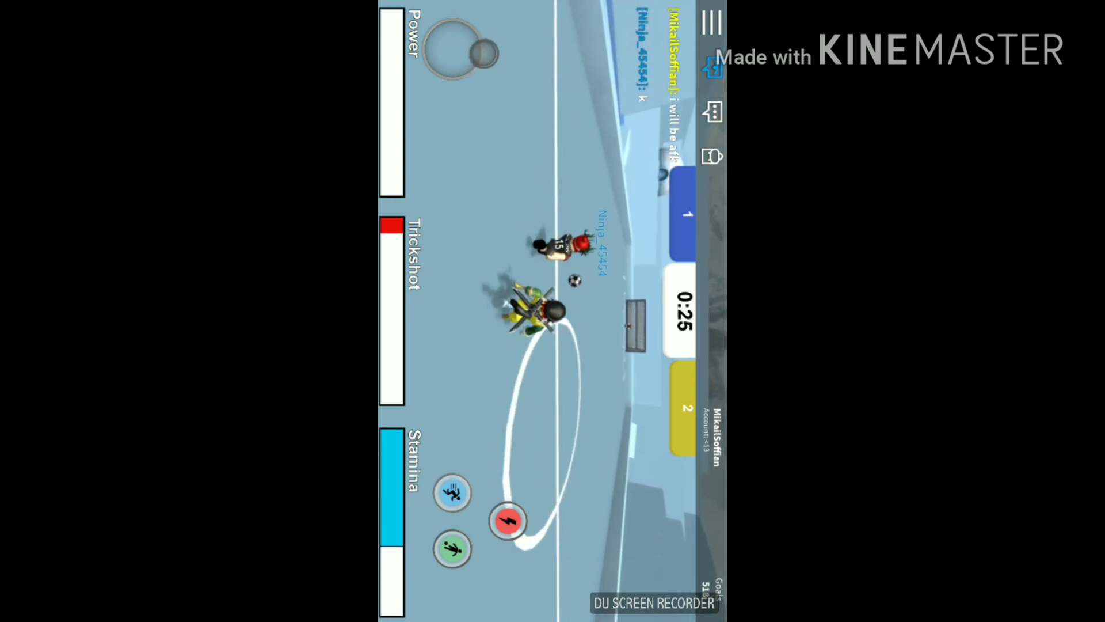
drag(483, 52, 484, 47)
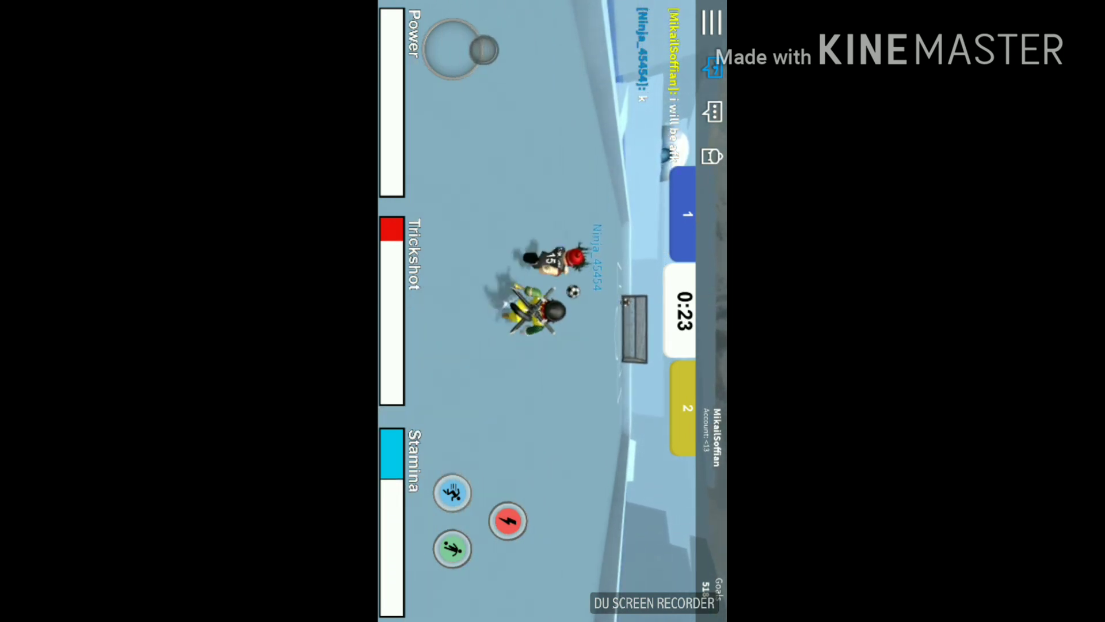
click(453, 493)
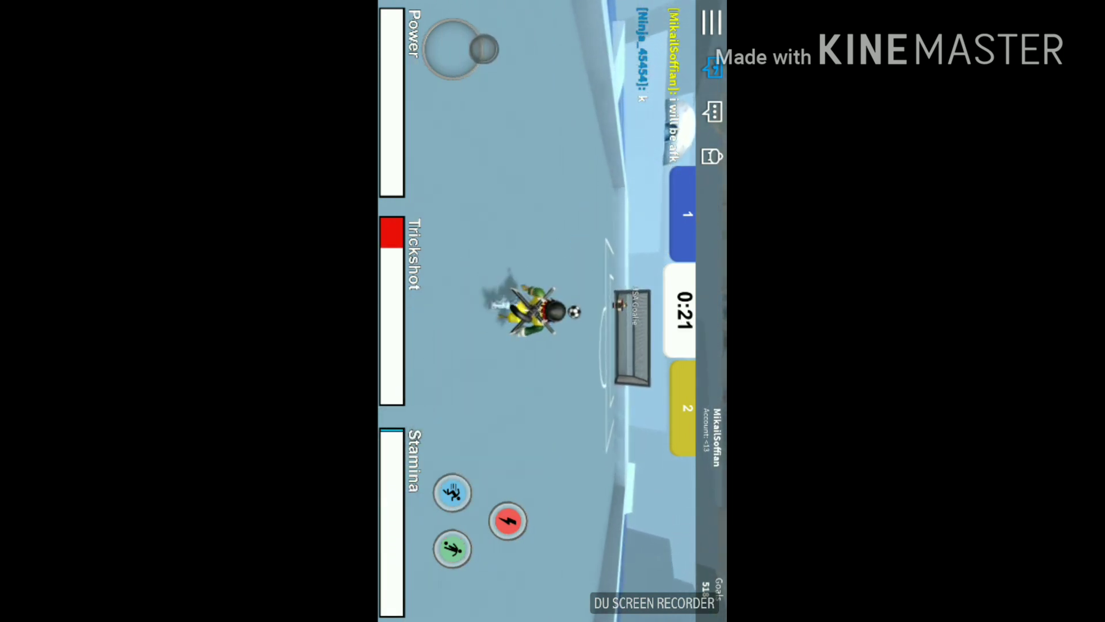
drag(429, 67, 425, 54)
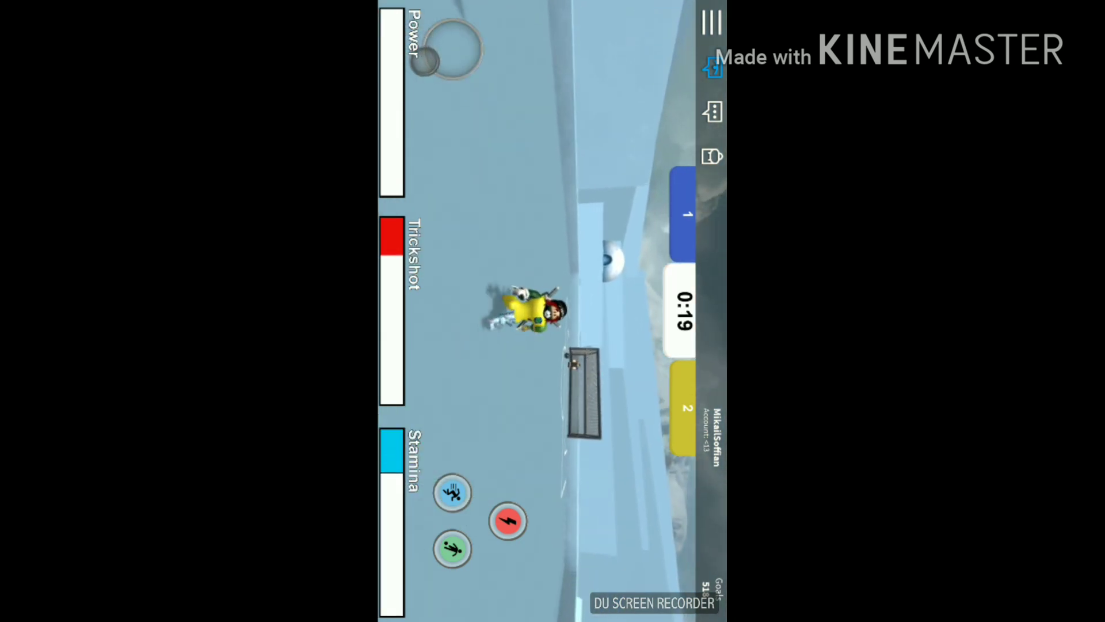